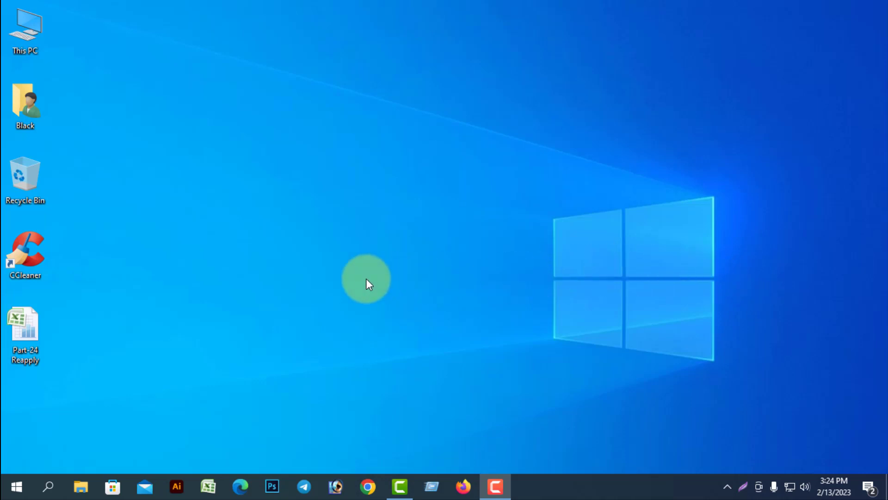
Open the Part-24 Reapply workbook from the desktop and turn on filters for the table range B2:E14
double_click(27, 329)
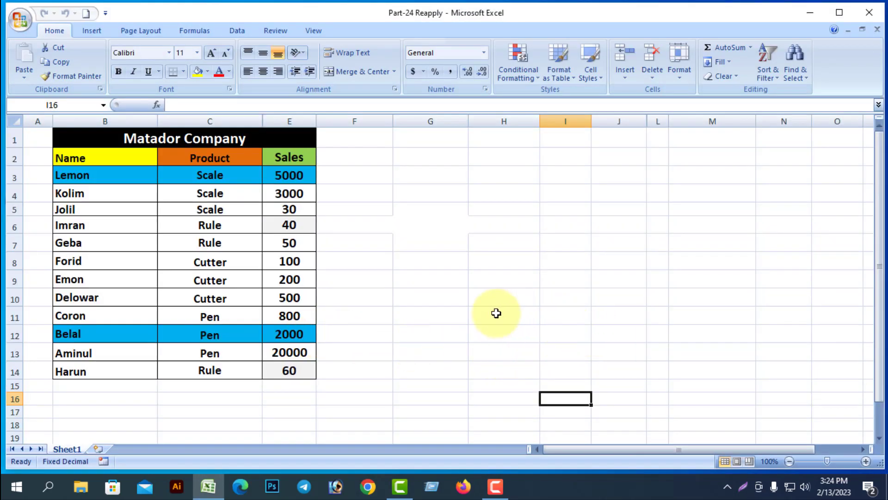
left_click(776, 75)
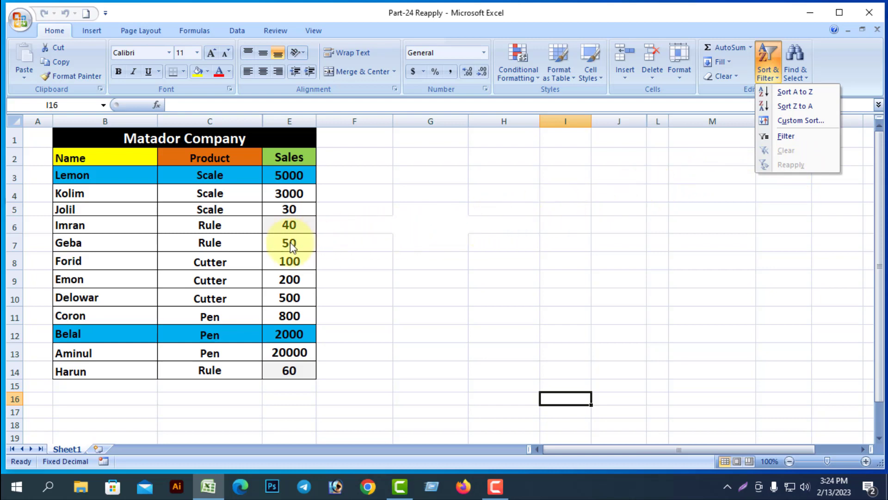
left_click(379, 250)
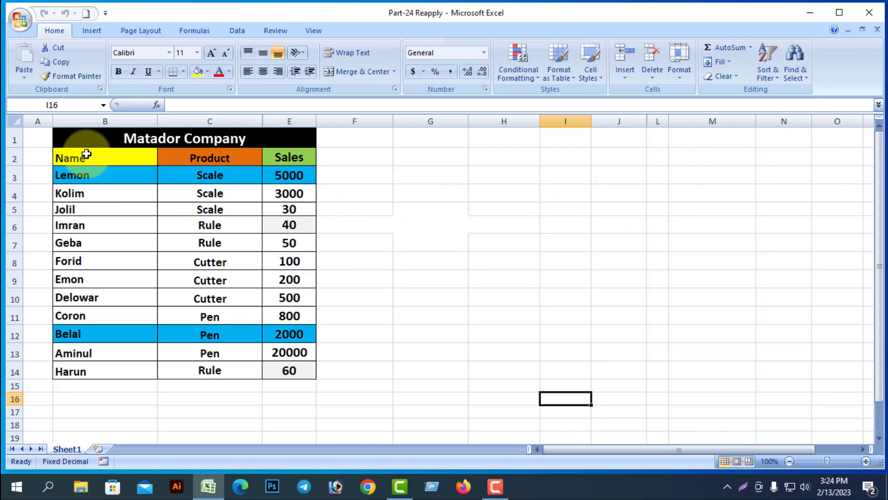
left_click_drag(66, 152, 301, 370)
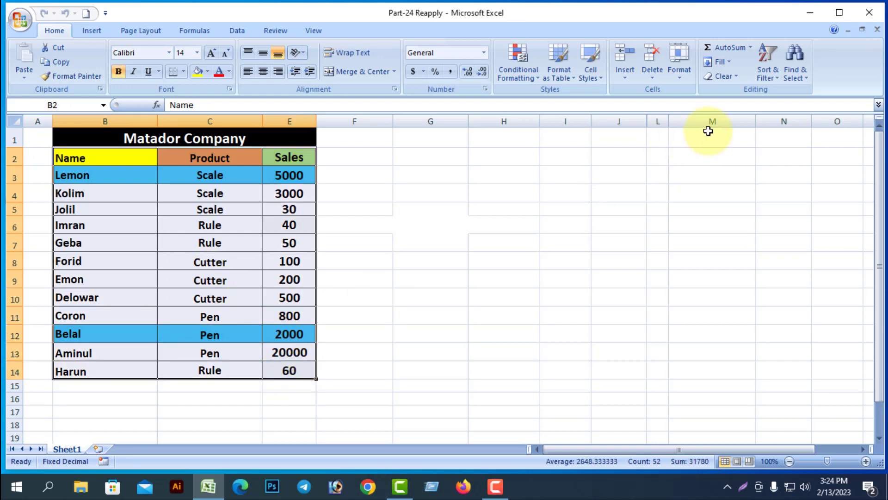
left_click(775, 76)
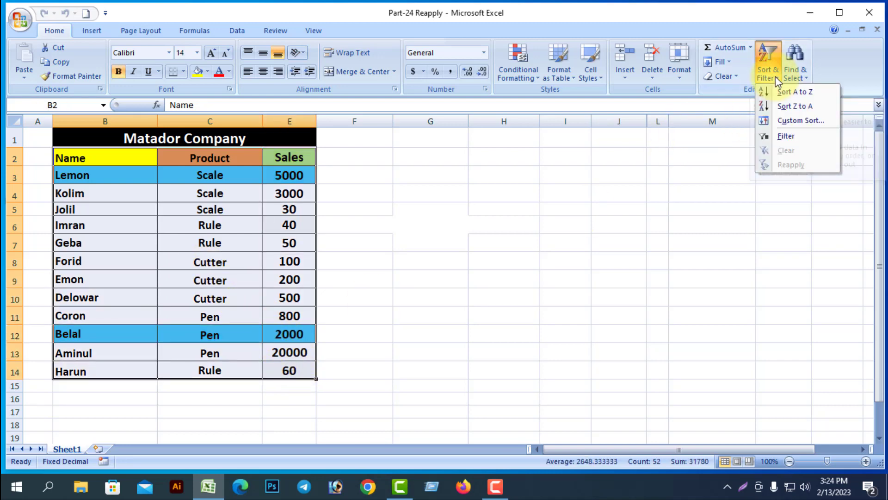
left_click(786, 136)
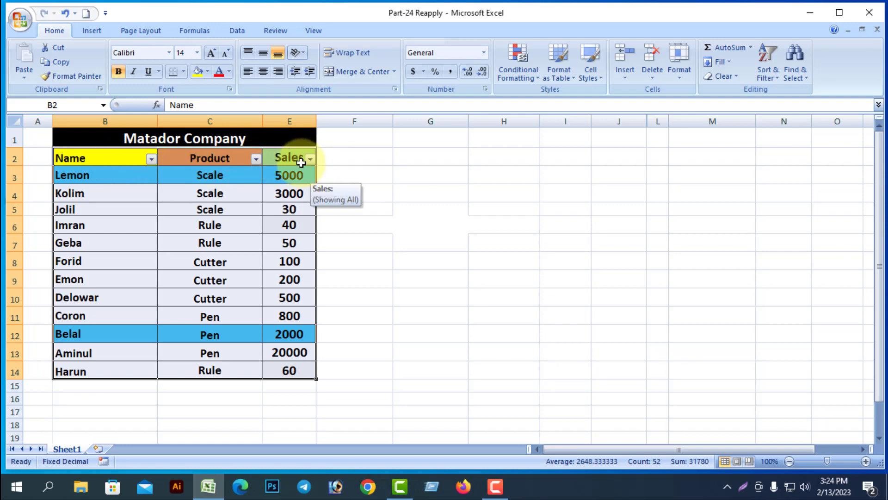
Sort the table by the blue cell color in the Name column
left_click(151, 159)
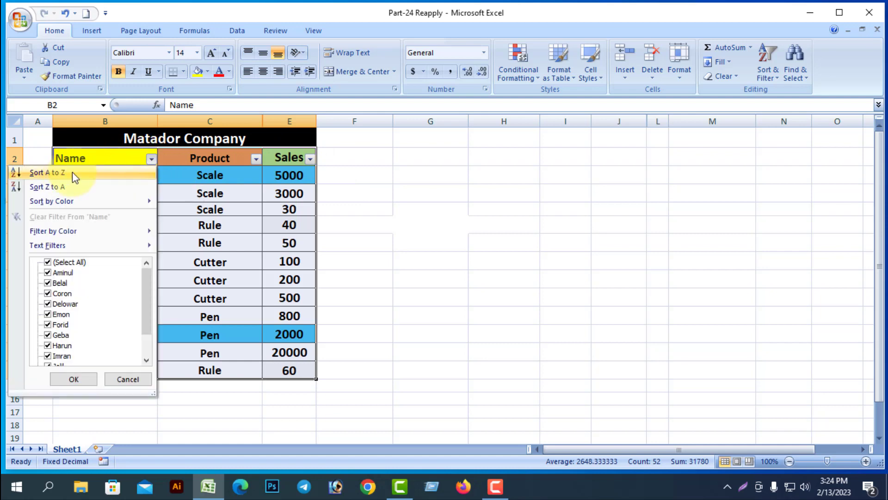
mouse_move(70, 203)
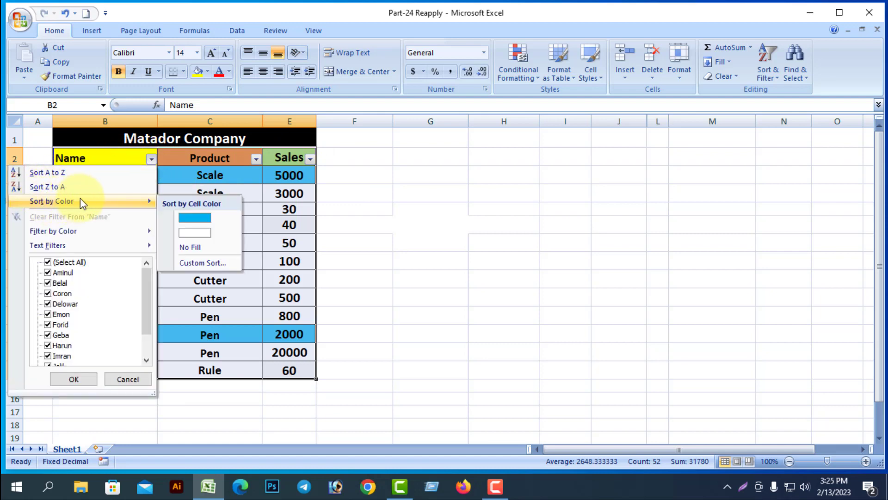
left_click(193, 217)
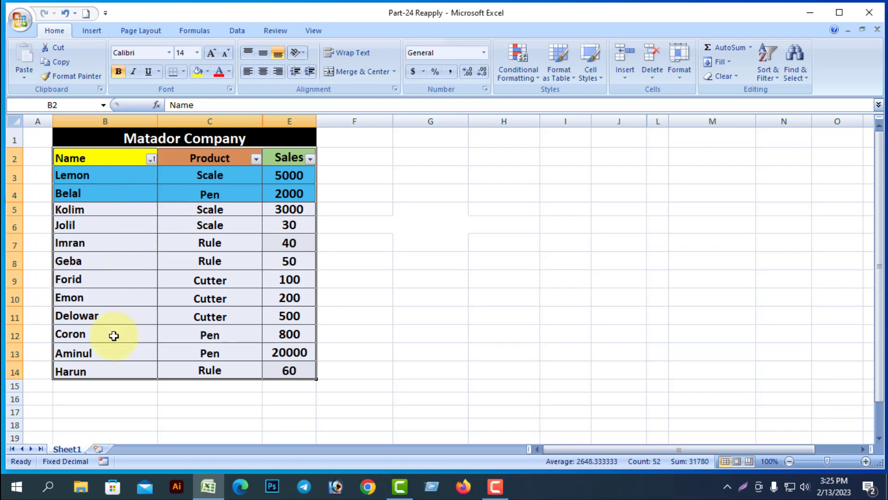
Fill the table cells in row 12 (B12:E12) and row 14 (B14:E14) with light blue
left_click(74, 334)
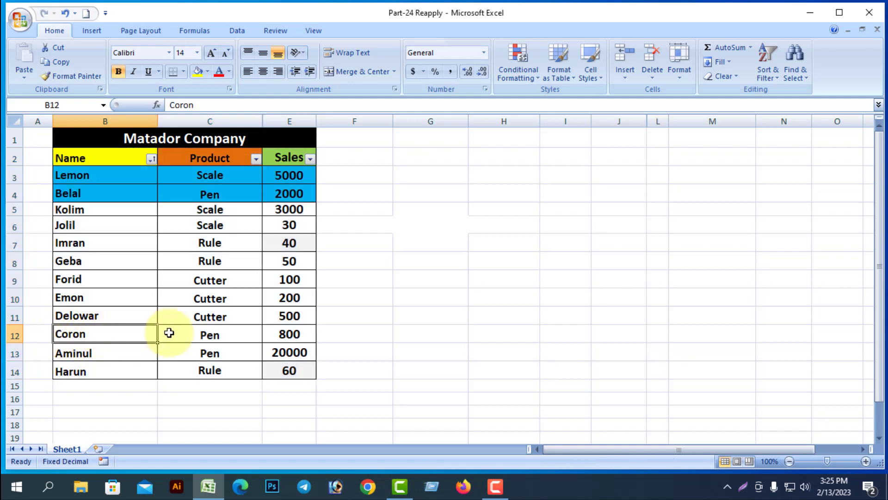
left_click_drag(169, 333, 297, 333)
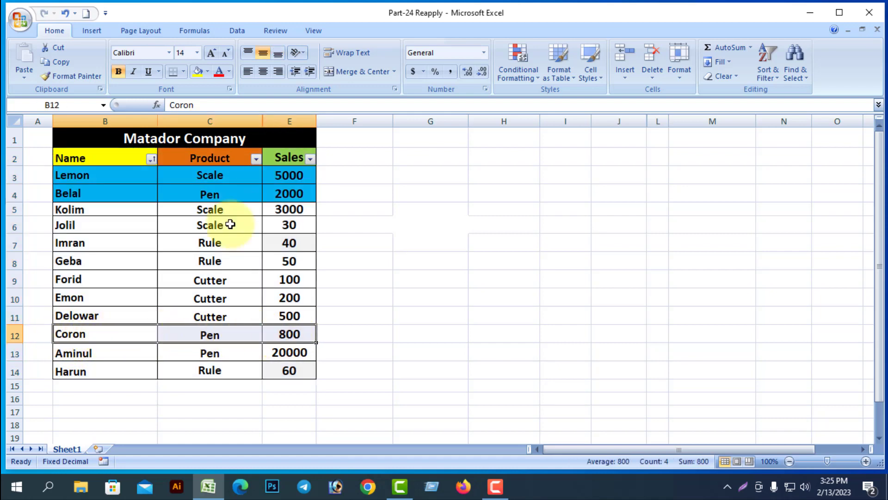
left_click(209, 73)
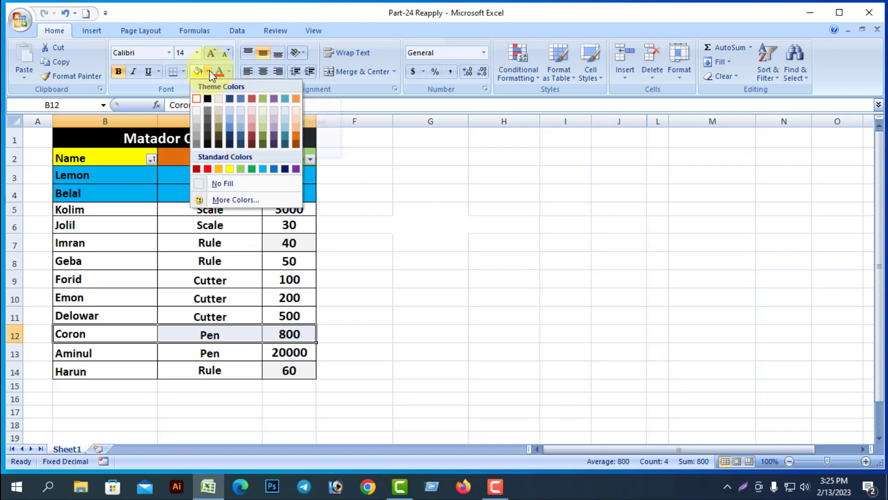
left_click(263, 169)
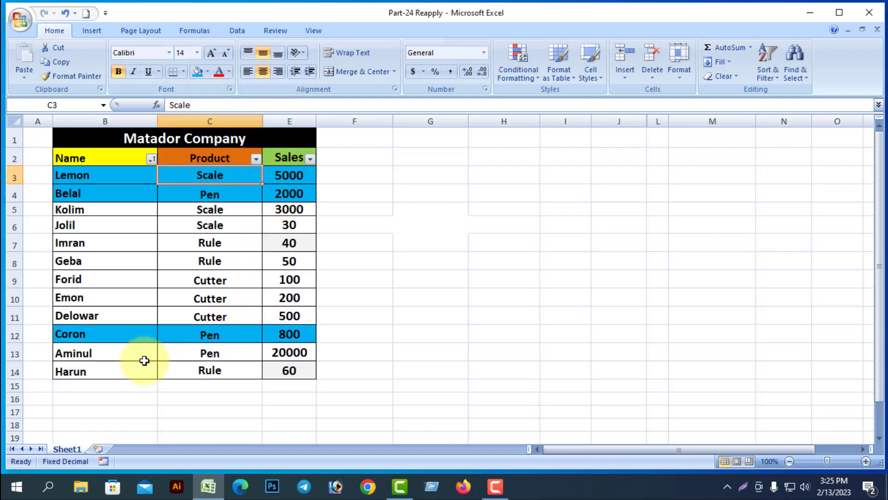
left_click_drag(63, 370, 292, 370)
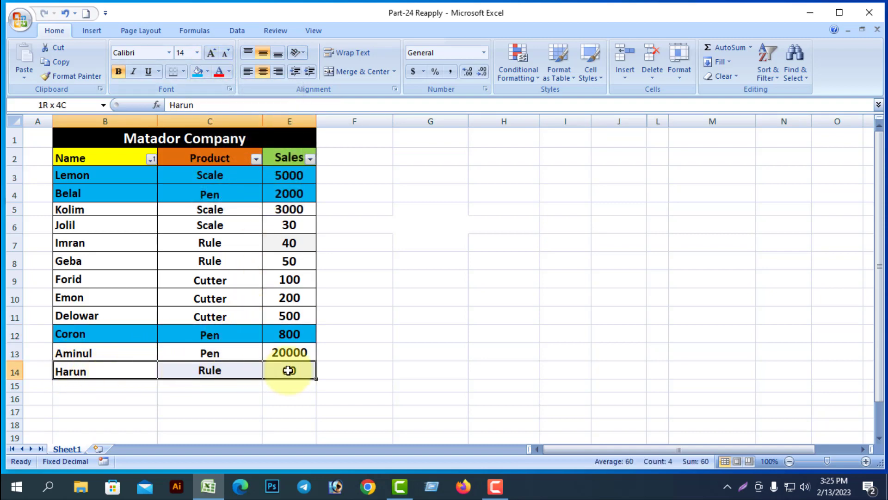
left_click(199, 76)
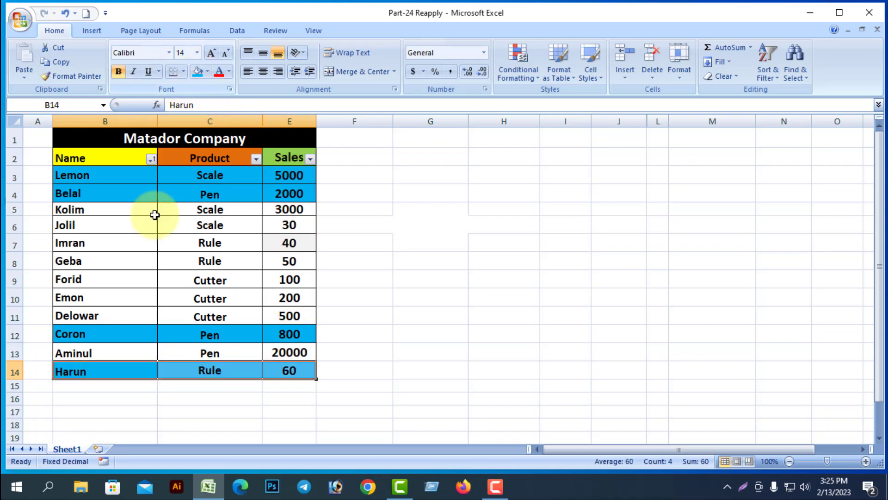
Reapply the cell-color sort to the table to include the newly filled rows
left_click(237, 334)
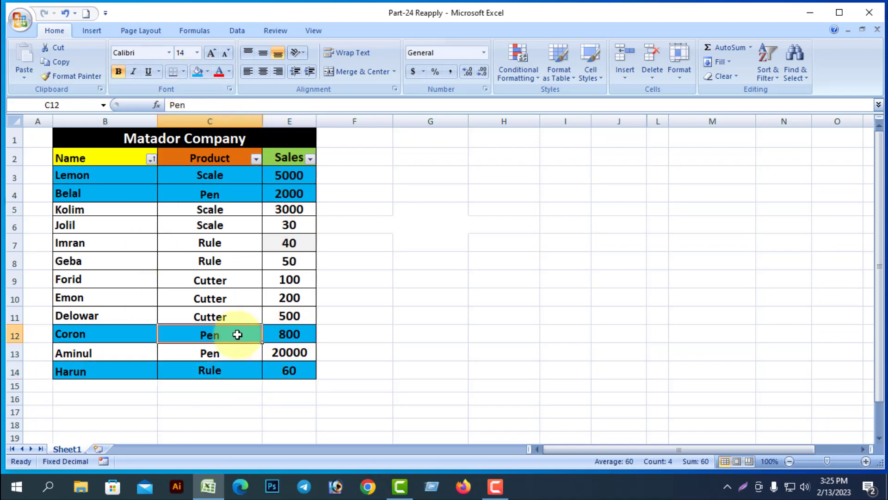
left_click(775, 77)
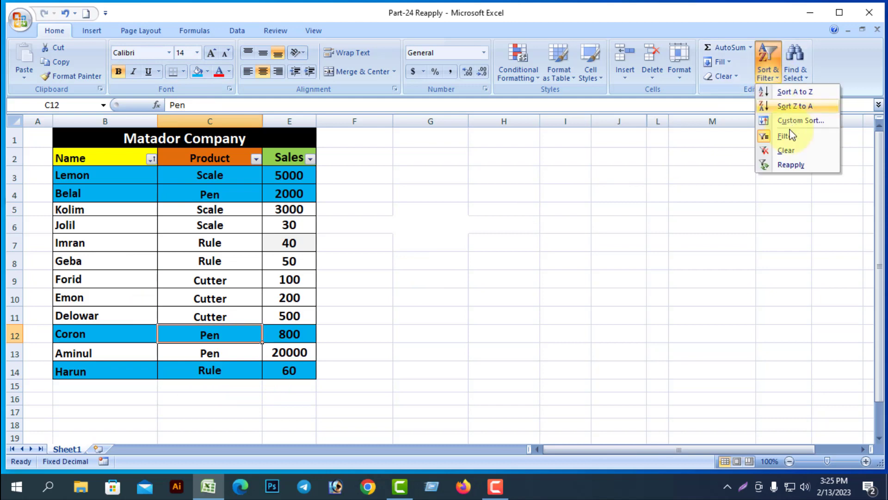
left_click(792, 166)
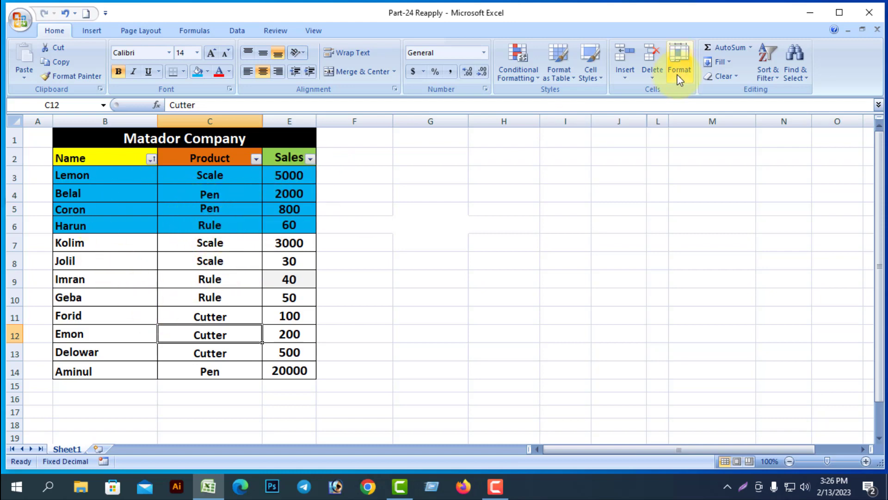
Clear the table's sort state and turn off its filters
left_click(777, 78)
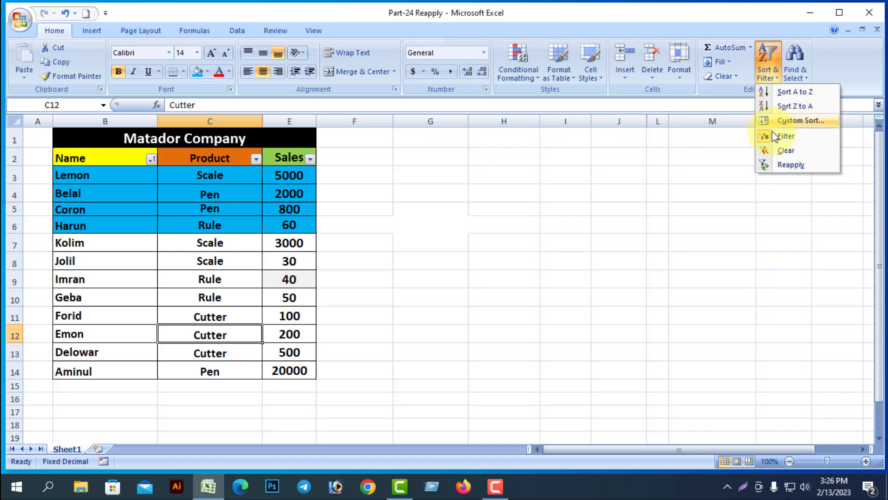
left_click(786, 151)
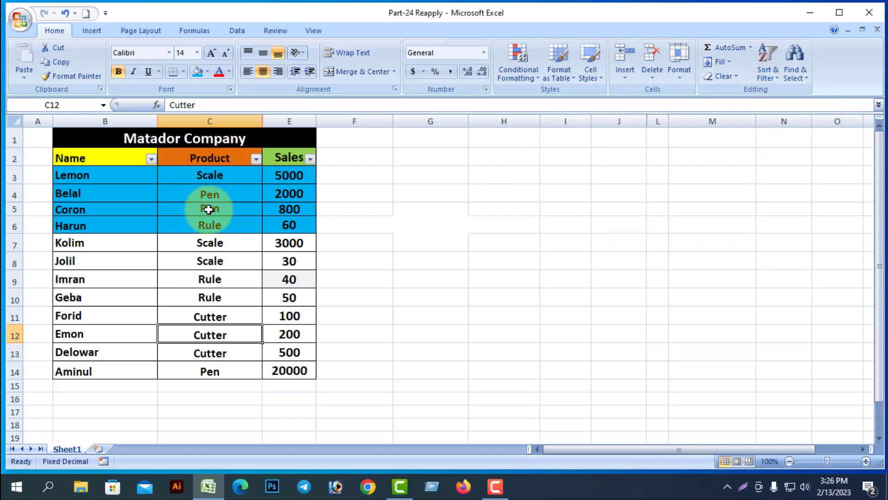
left_click(779, 76)
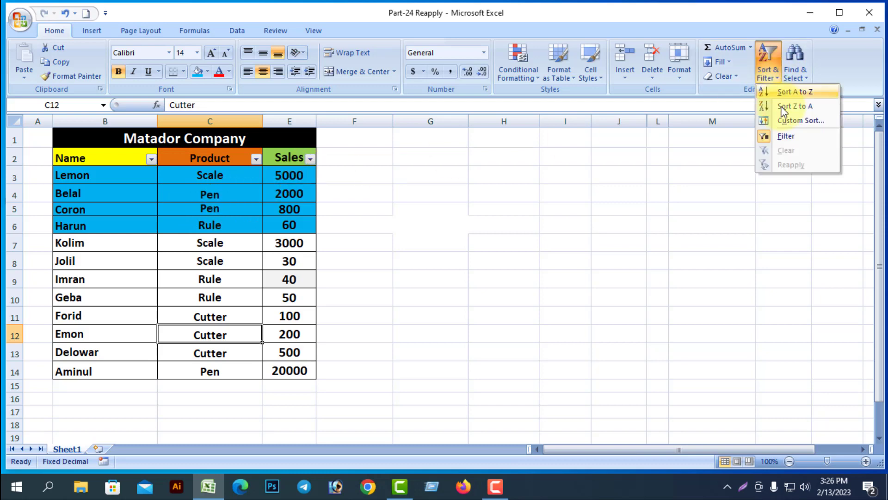
left_click(785, 135)
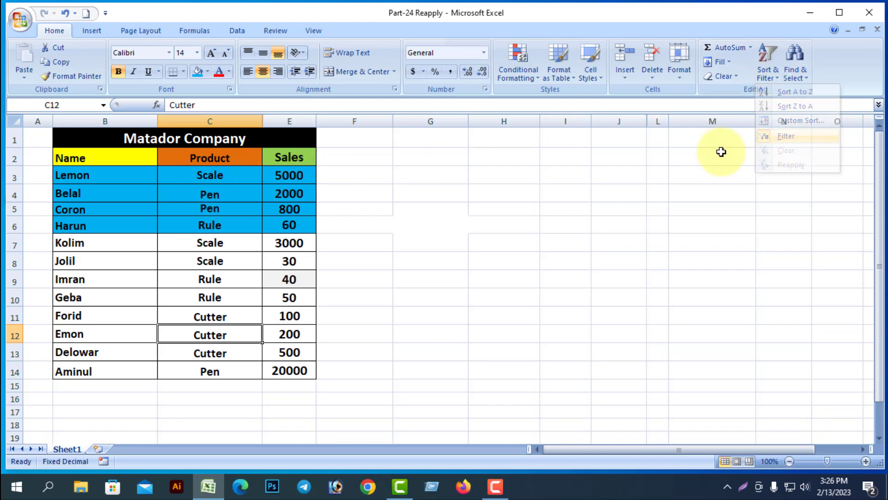
Turn filters back on for the range B2:E14 and sort the Name column A to Z
left_click(403, 279)
left_click(76, 157)
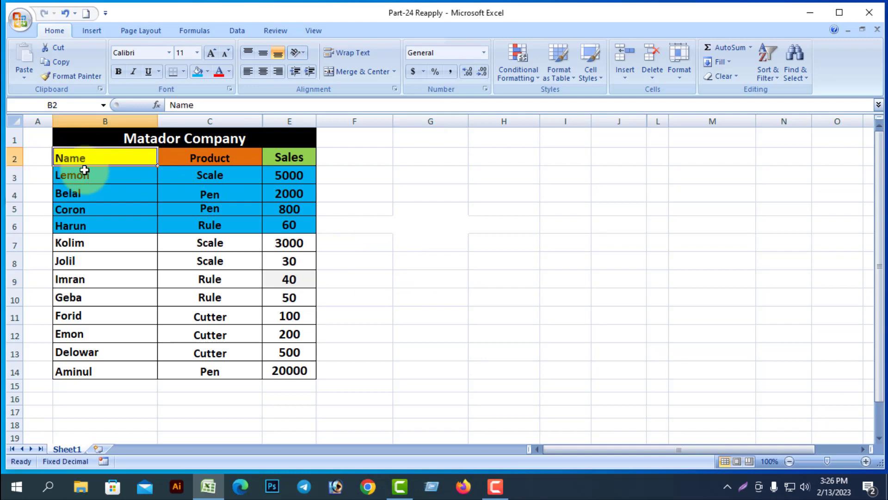
left_click_drag(85, 169, 271, 369)
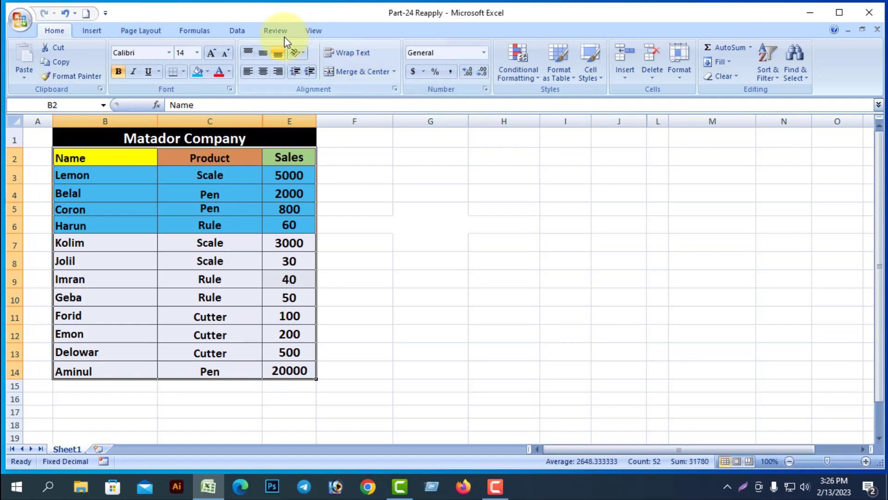
left_click(237, 30)
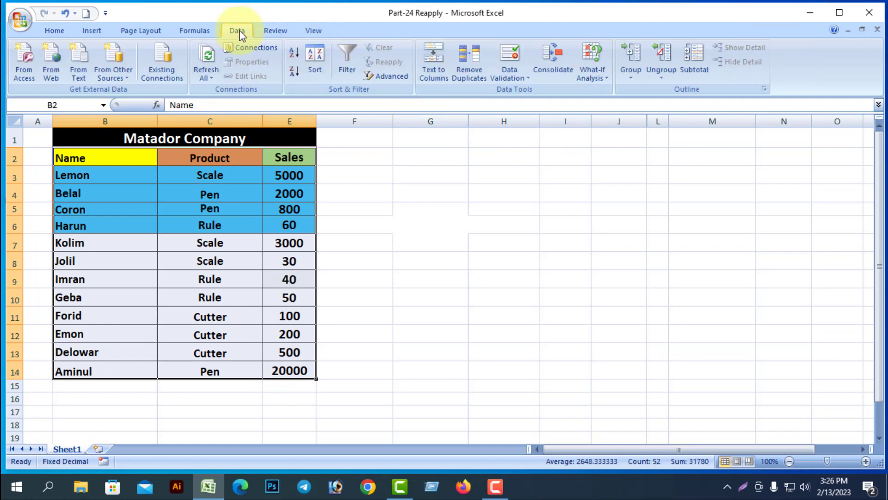
left_click(346, 67)
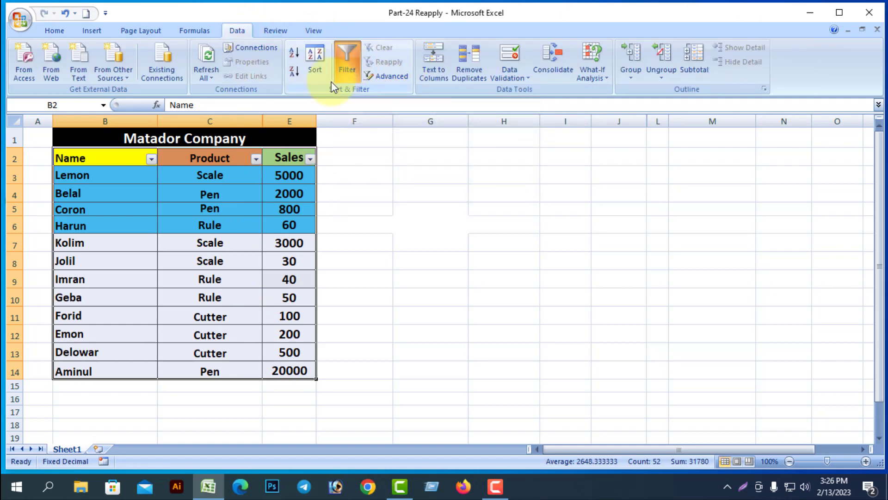
left_click(152, 158)
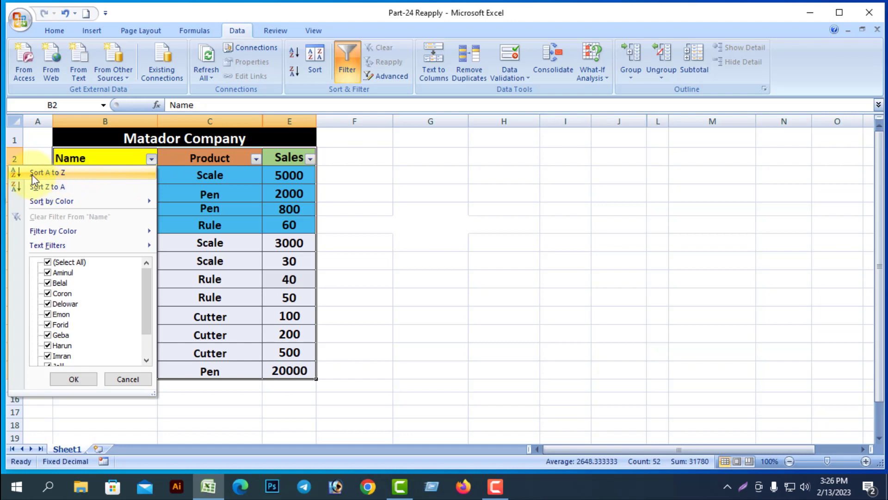
left_click(62, 173)
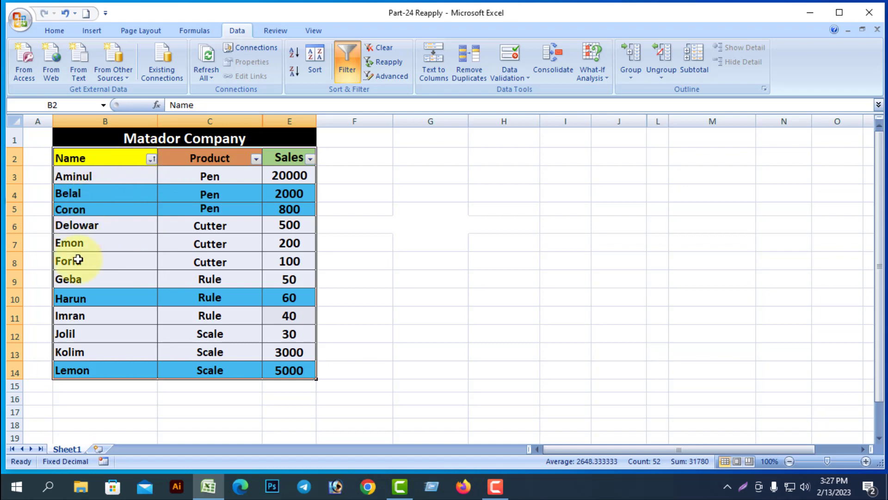
Add a lowercase "a" in front of the name in cell B10
left_click(55, 298)
double_click(56, 299)
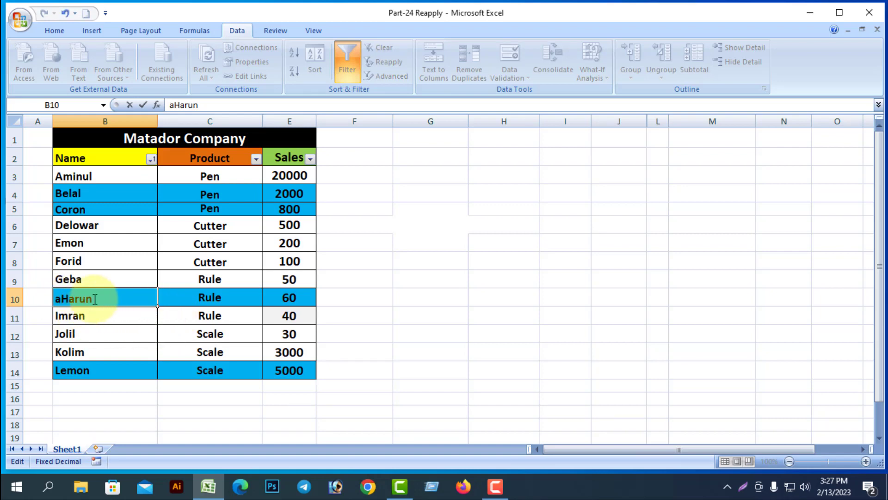
left_click(124, 323)
double_click(90, 300)
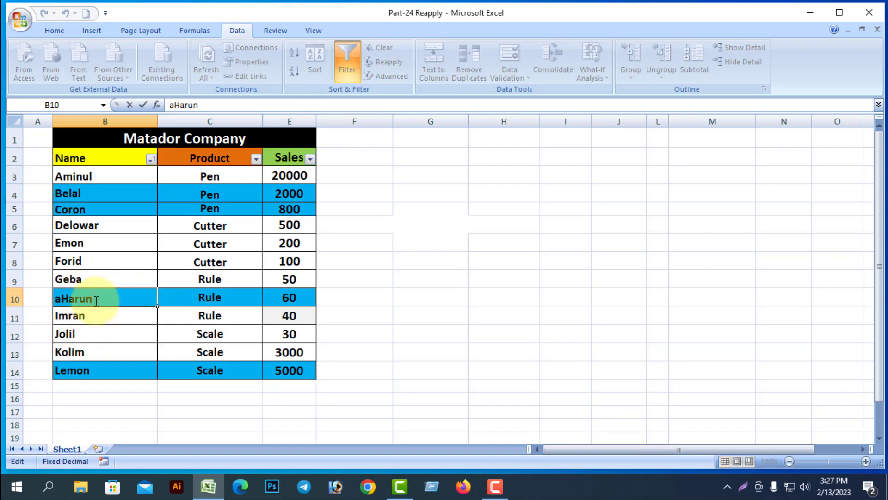
left_click(90, 284)
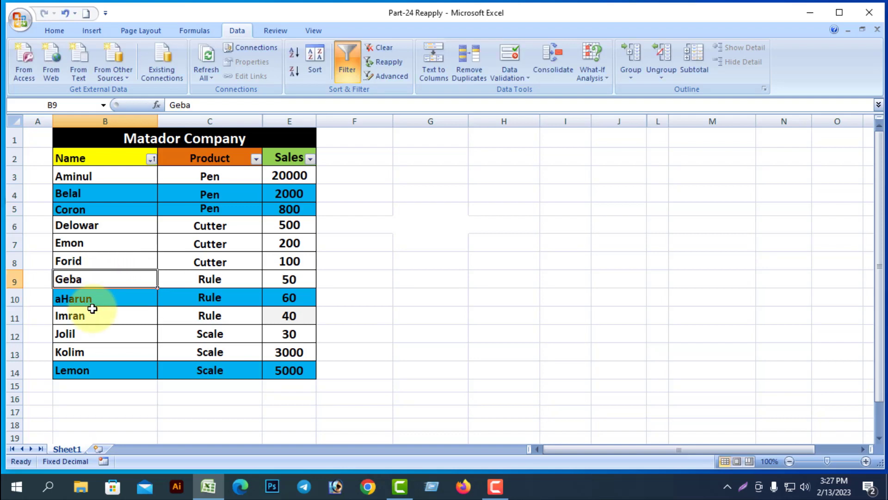
Reapply the A to Z sort on the Name column to include the edited name
left_click(96, 297)
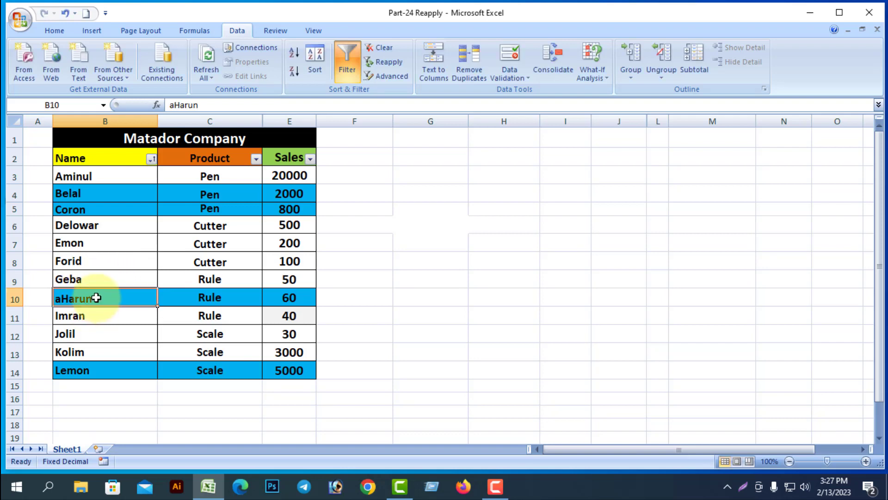
left_click(391, 62)
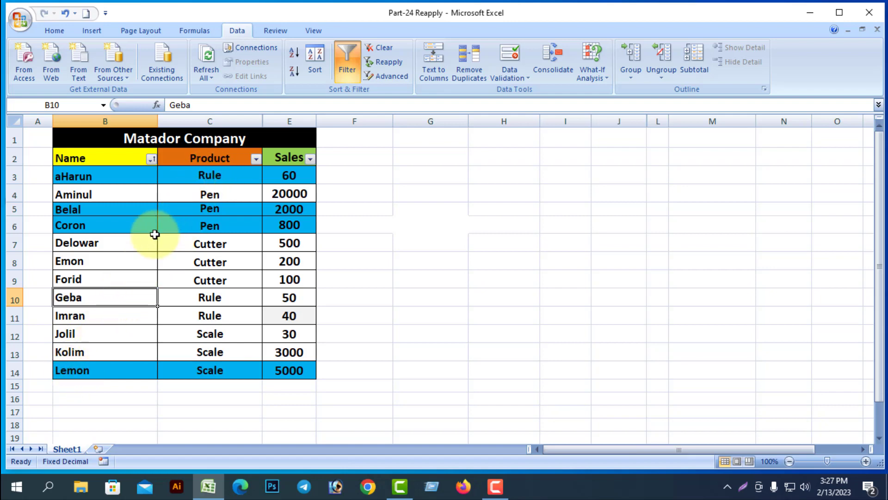
Clear the Name column's A to Z sort state and remove the filters from the table
left_click(387, 47)
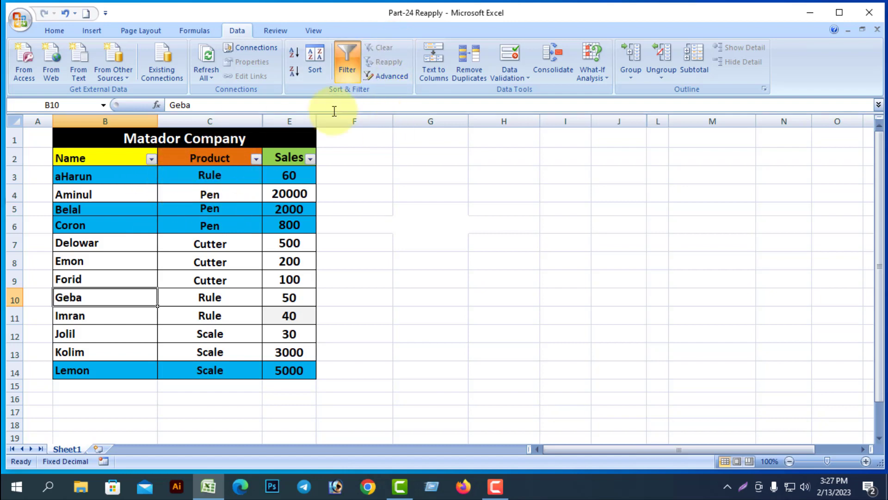
left_click(347, 71)
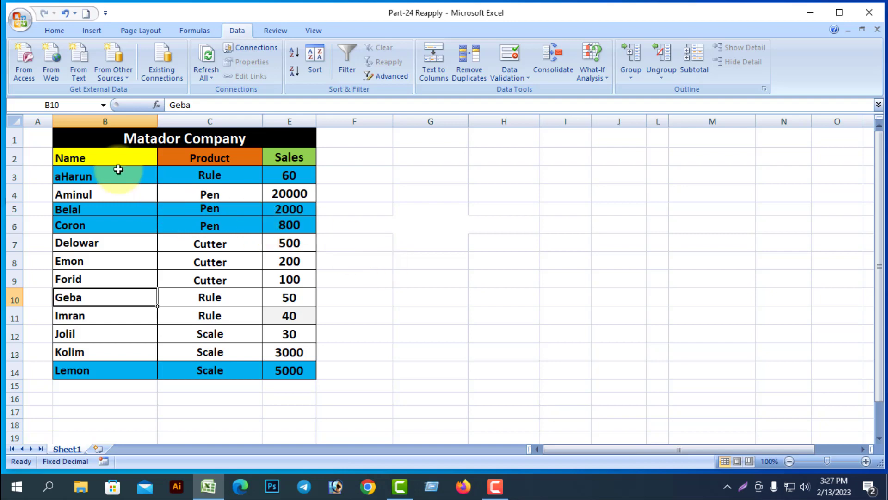
Turn on filters for the range B2:E14 and sort the Sales column from largest to smallest
left_click_drag(68, 158, 286, 372)
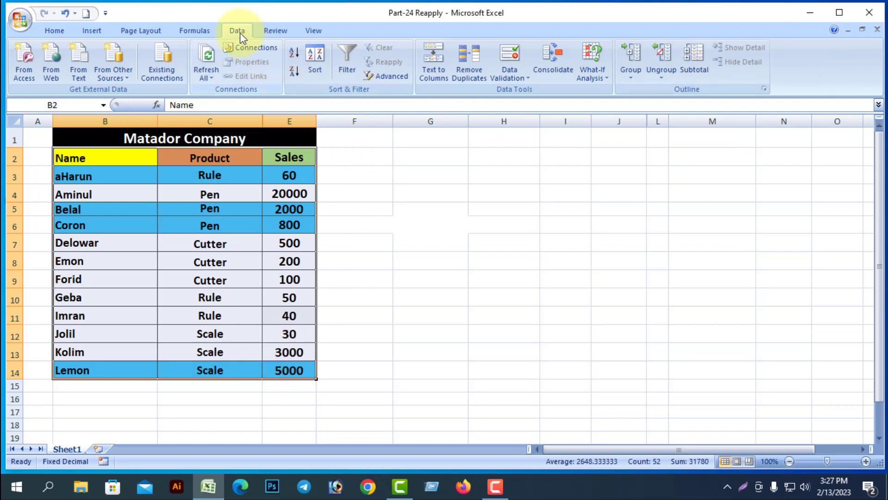
left_click(56, 32)
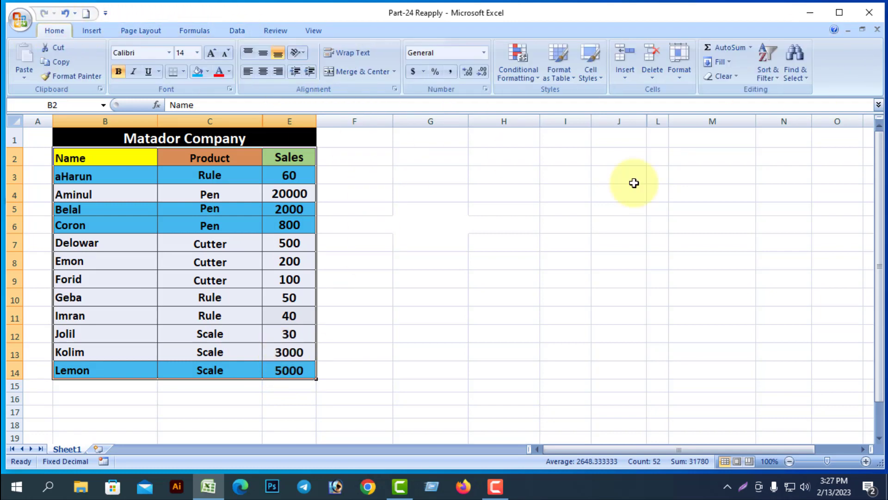
left_click(777, 68)
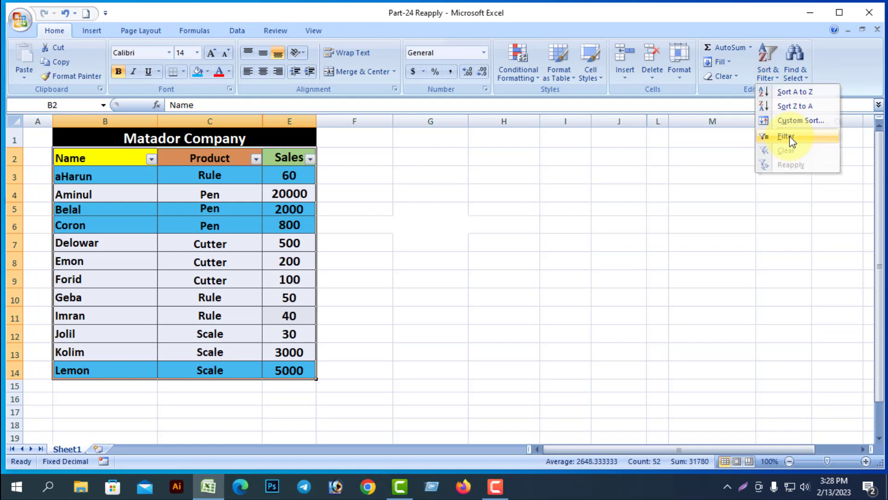
left_click(786, 136)
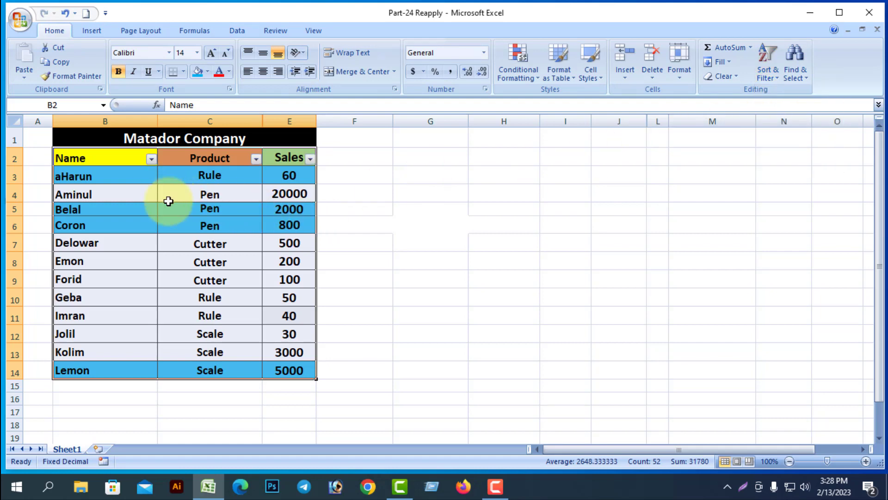
left_click(310, 159)
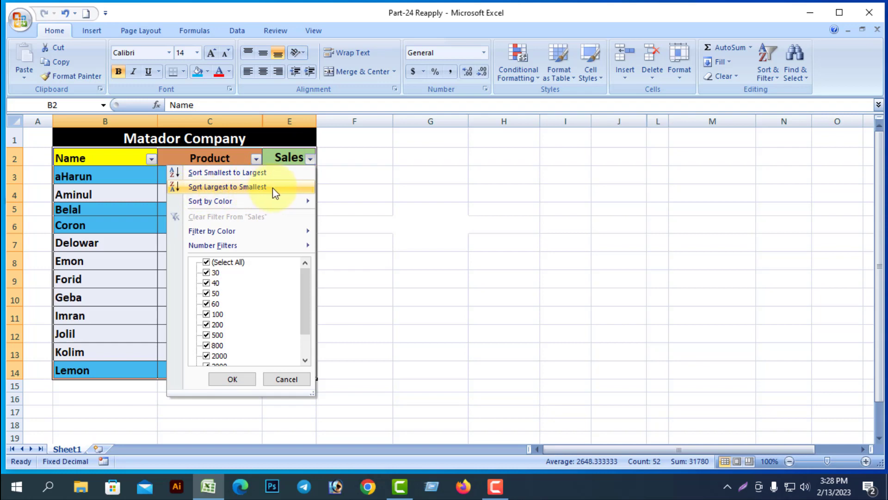
left_click(240, 191)
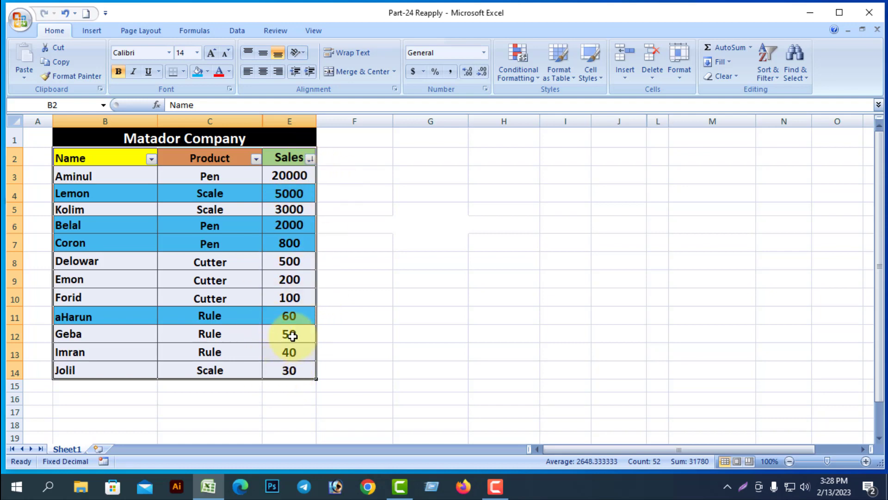
Change the sales value in cell E14 to 3000
left_click(296, 370)
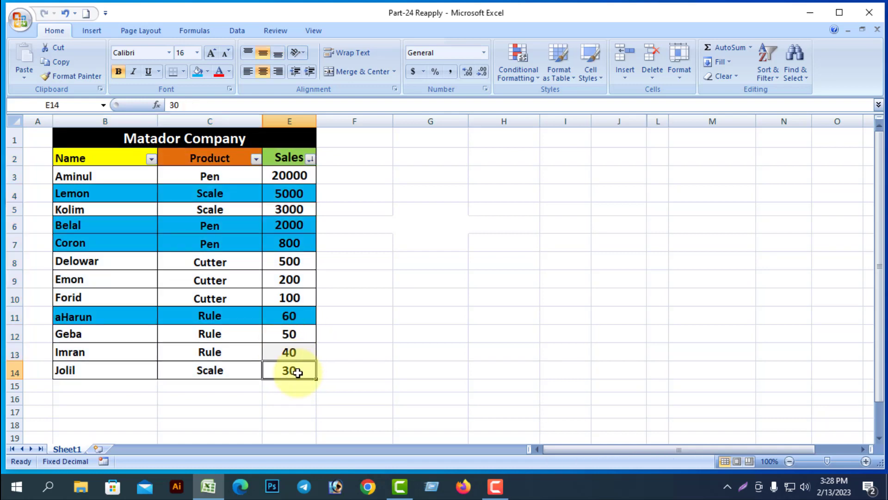
double_click(297, 370)
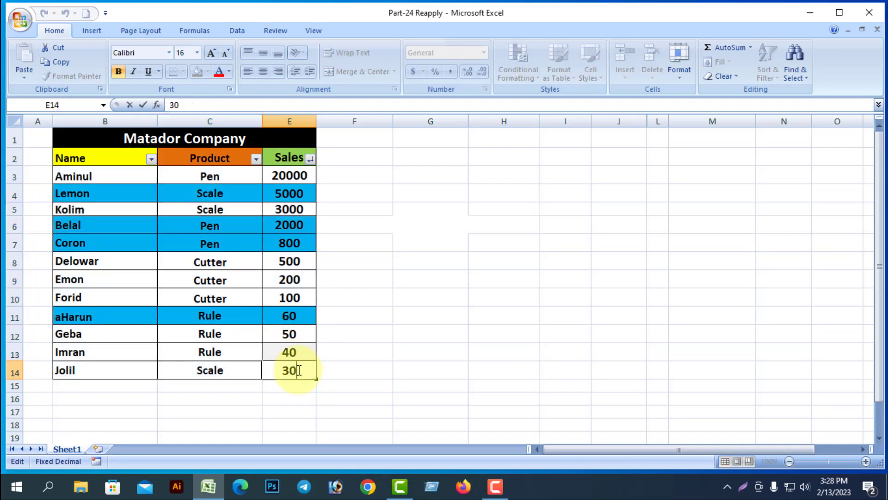
type("00")
left_click(345, 366)
left_click(293, 368)
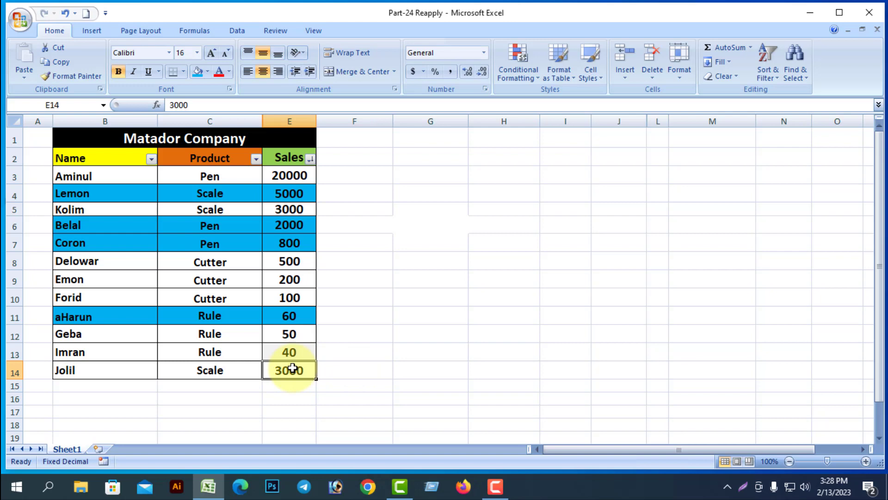
Reapply the largest-to-smallest sort on the Sales column to include the edited value
left_click(769, 73)
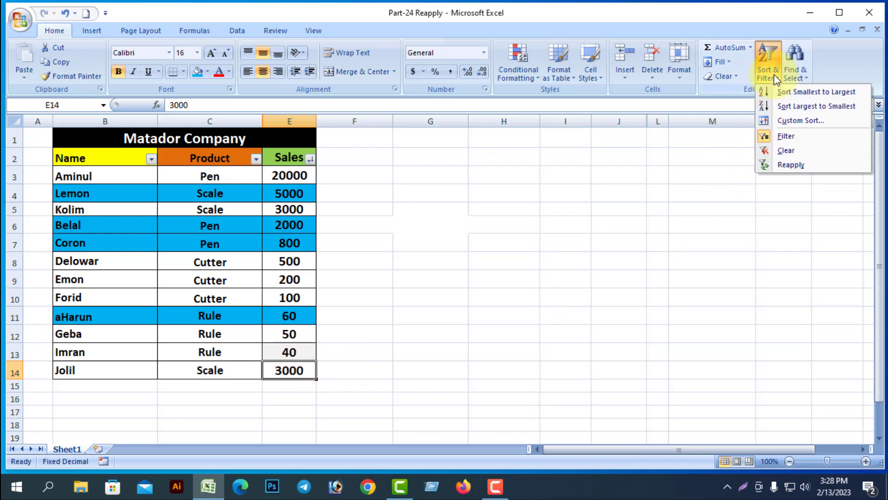
left_click(789, 172)
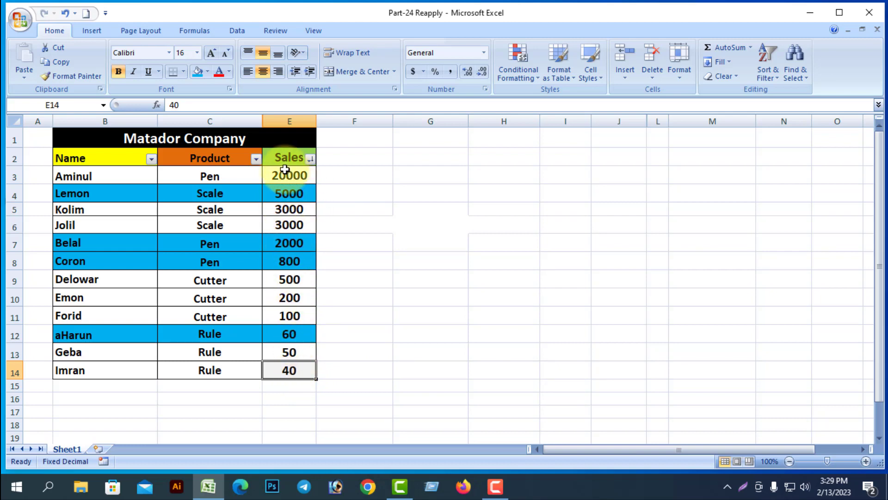
left_click(392, 383)
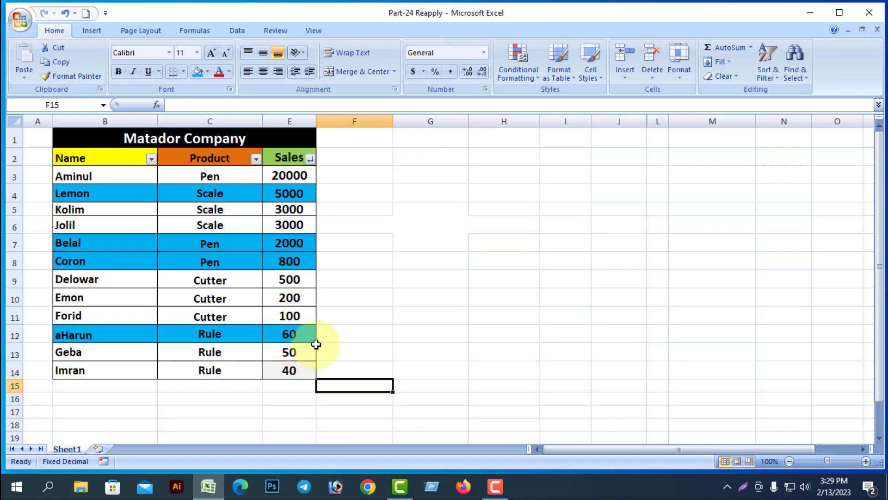
Filter the Sales column to exclude the value 50, and set the sales value in cell E12 to 50
left_click(309, 159)
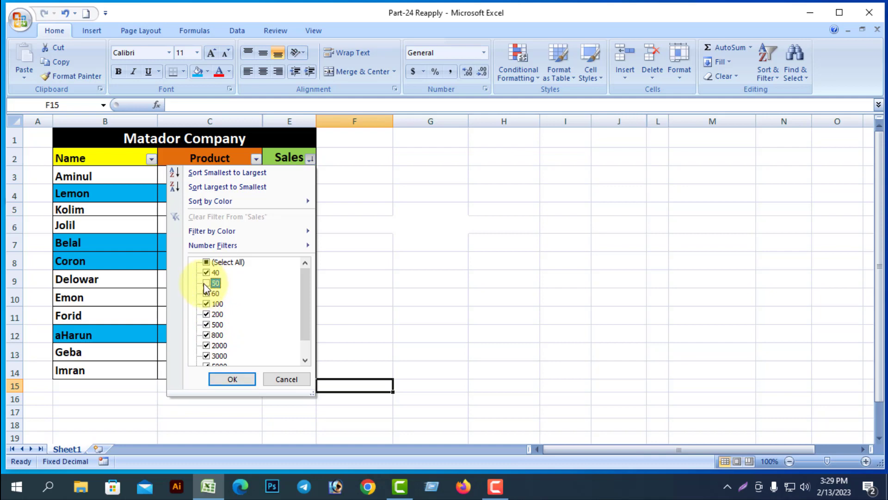
left_click(236, 379)
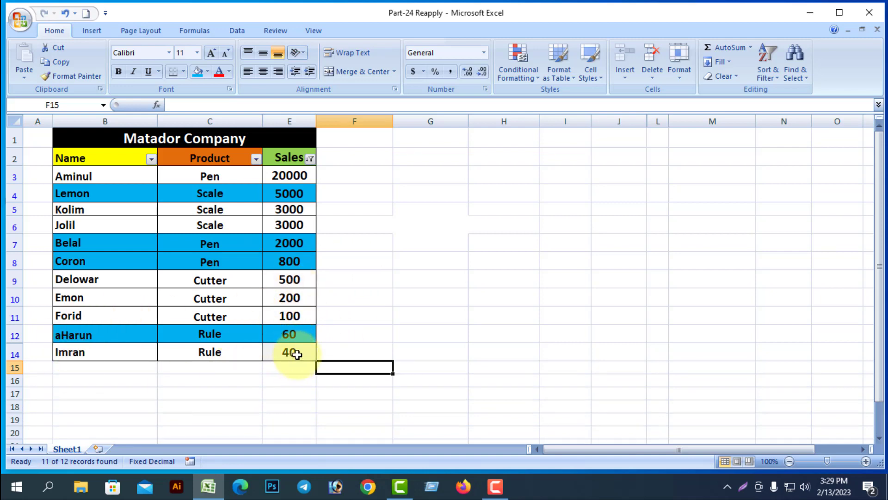
double_click(294, 335)
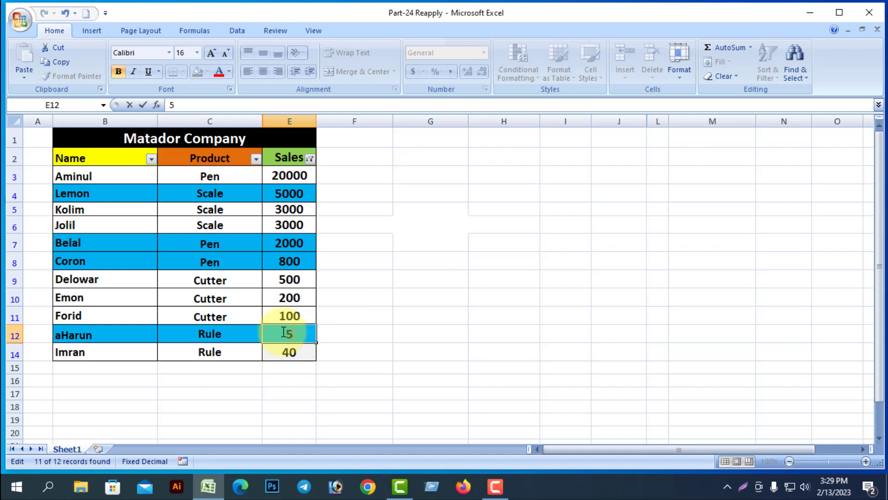
left_click(294, 366)
left_click(299, 333)
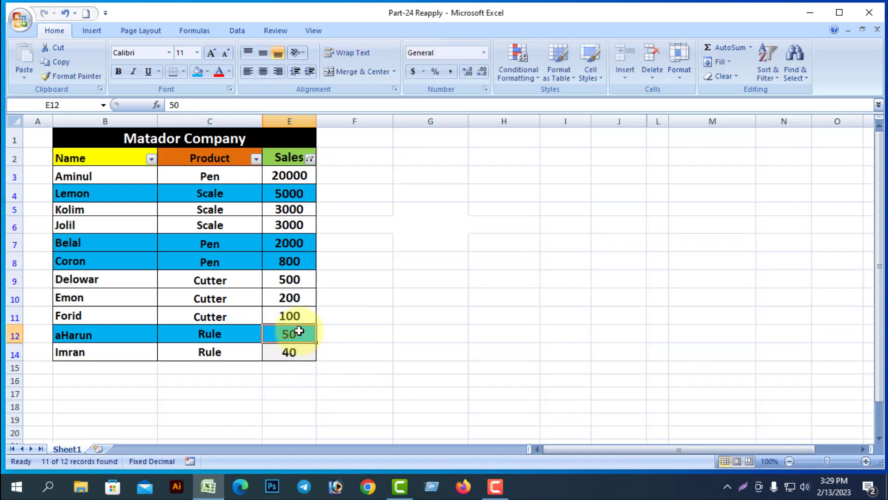
Reapply the Sales filter to include the edited value and check the values selected in the column's filter list
left_click(776, 77)
left_click(790, 165)
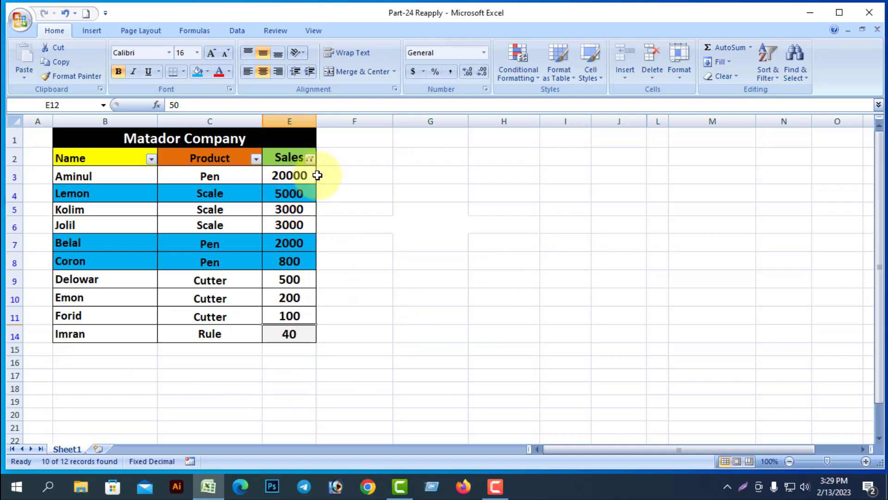
left_click(310, 158)
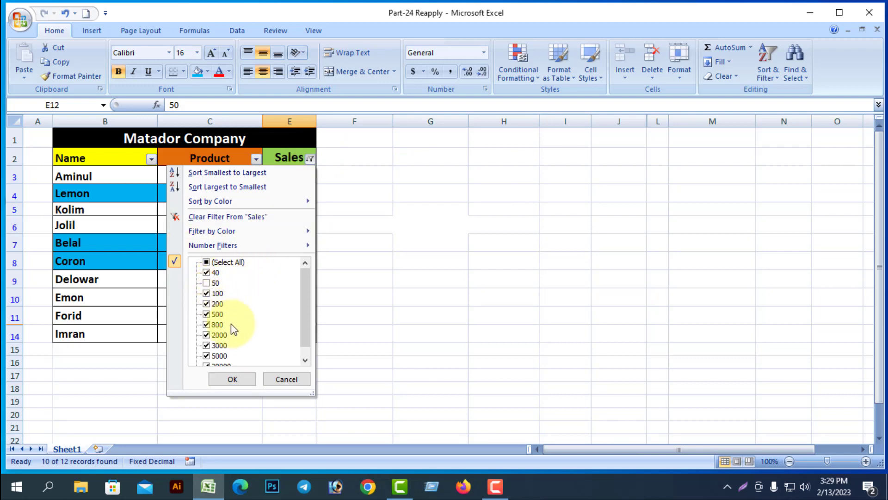
left_click(233, 379)
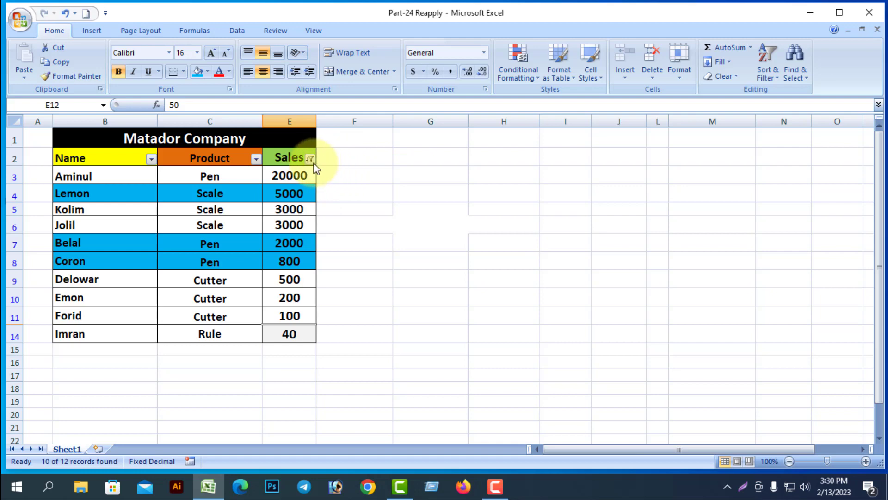
Clear the Sales column's filter and sort state and remove the filters from the table
left_click(774, 78)
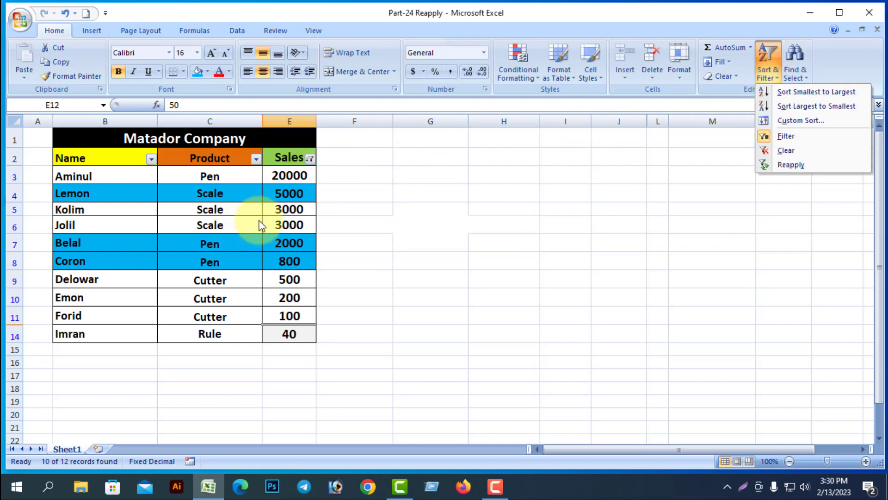
left_click(788, 150)
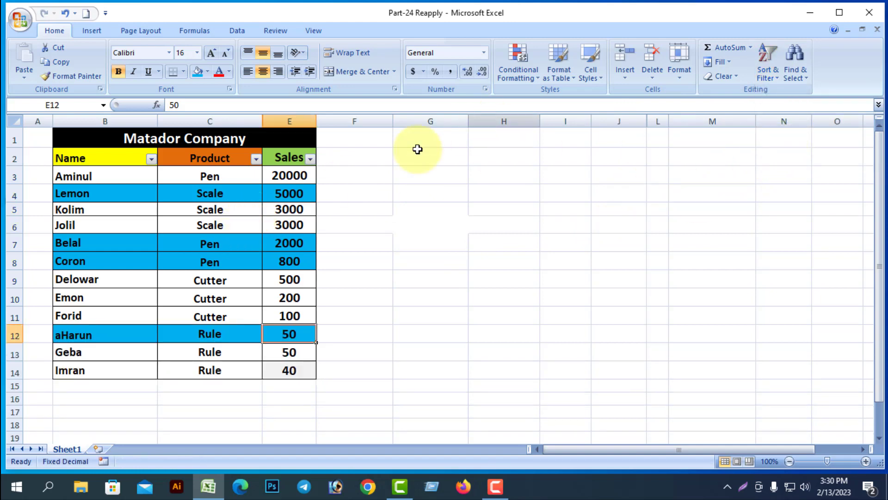
left_click(767, 78)
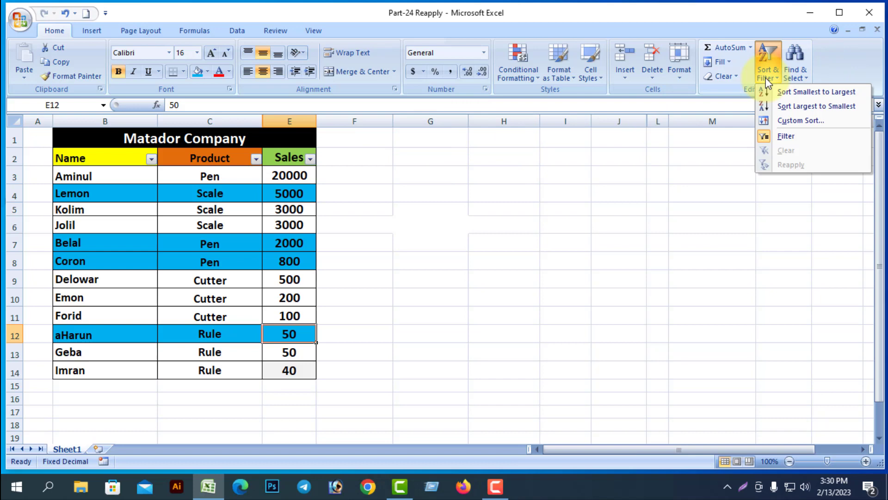
left_click(792, 136)
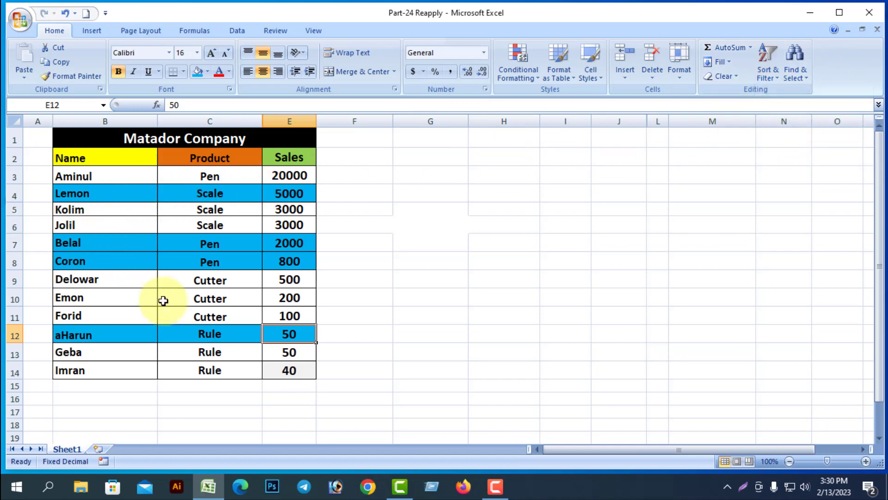